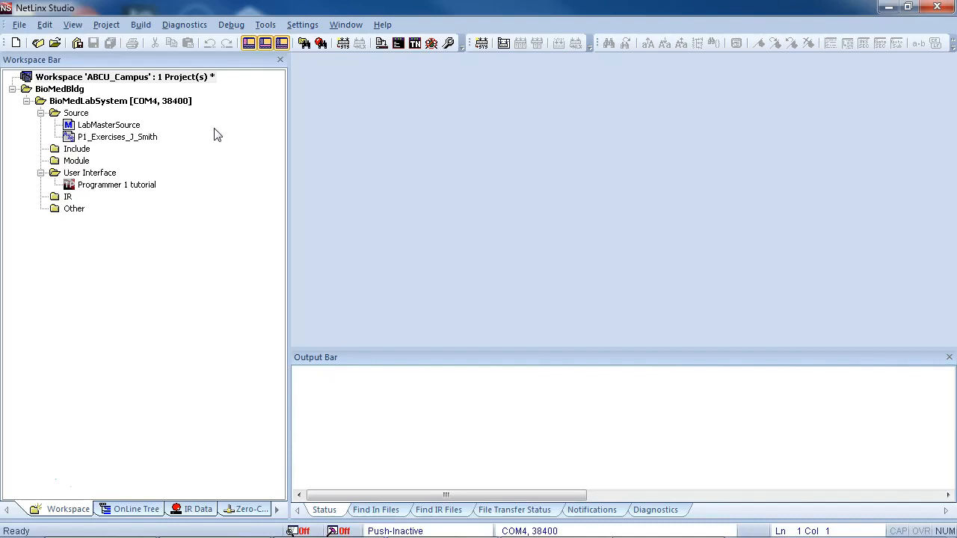
pyautogui.click(74, 90)
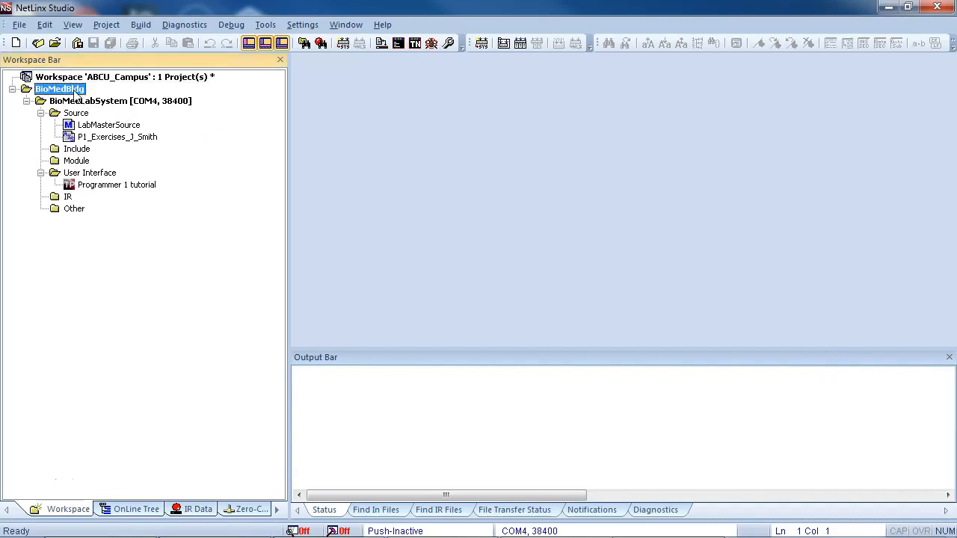
pyautogui.click(109, 103)
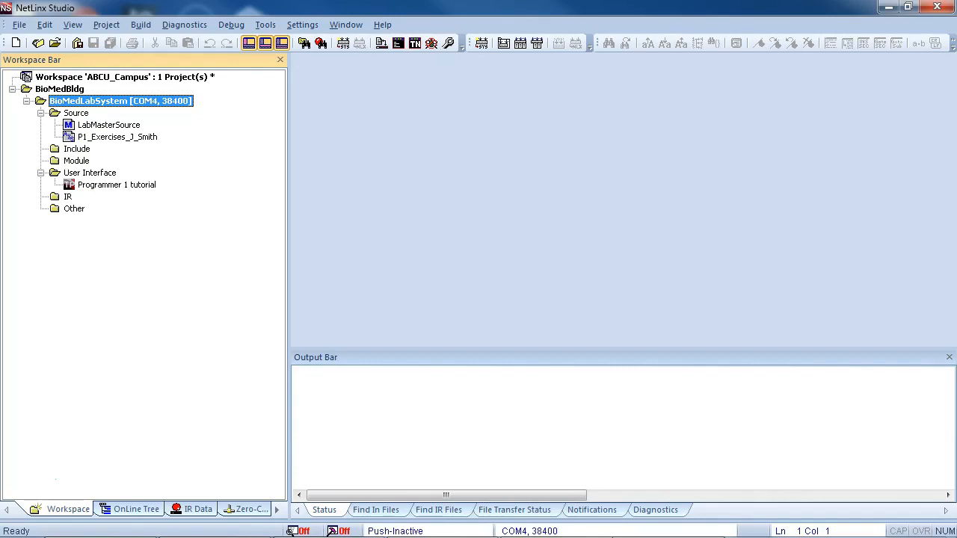
pyautogui.click(76, 91)
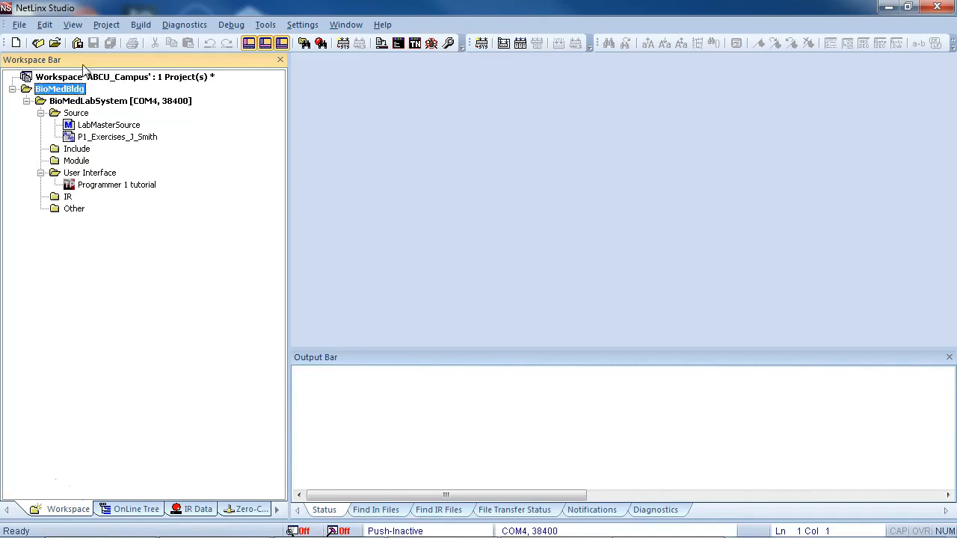
pyautogui.click(107, 26)
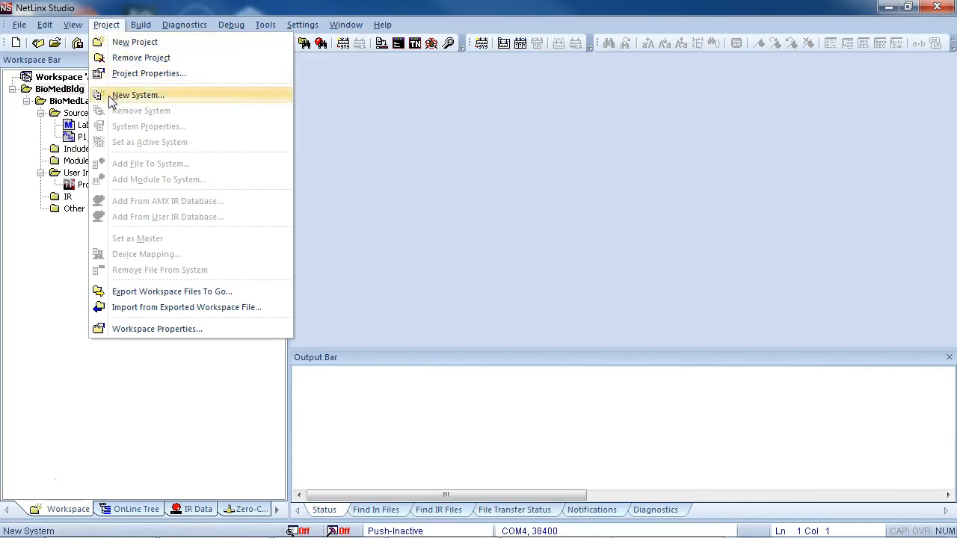
# Add a new system with the identifier BioMedStudyHallSystem to the BioMedBldg project.
pyautogui.click(63, 91)
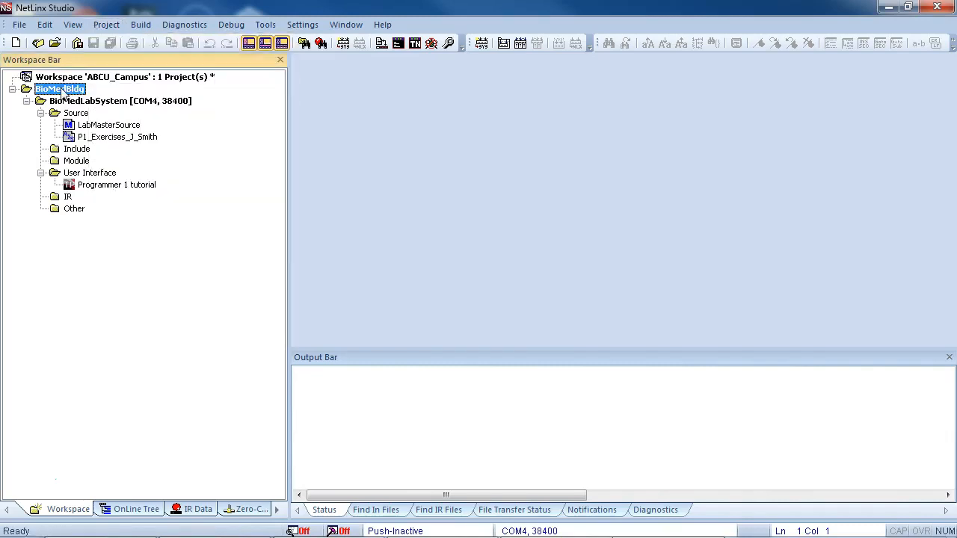
pyautogui.rightClick(63, 91)
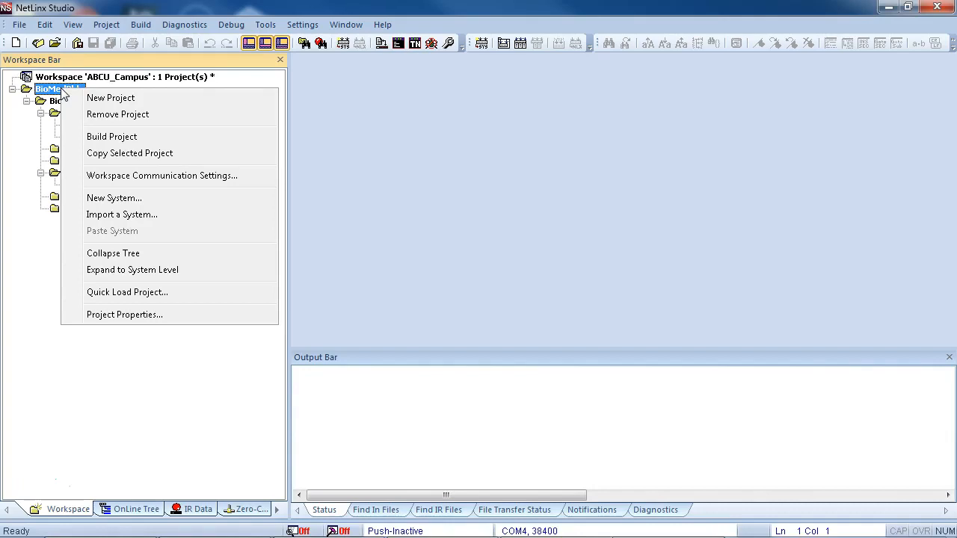
pyautogui.click(88, 199)
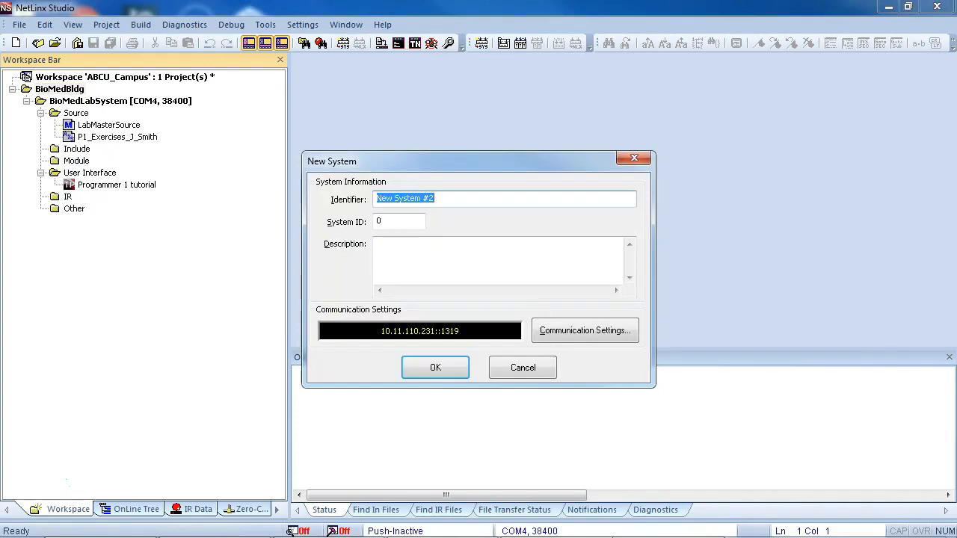
pyautogui.write('BioMed')
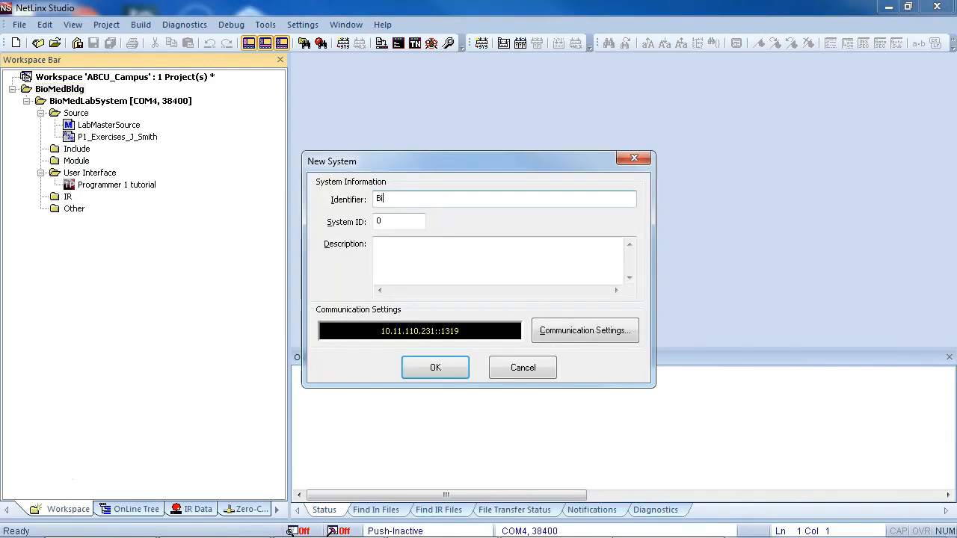
pyautogui.press('BackSpace')
pyautogui.press('BackSpace')
pyautogui.press('BackSpace')
pyautogui.write('MedStudyHallSystem')
pyautogui.click(427, 367)
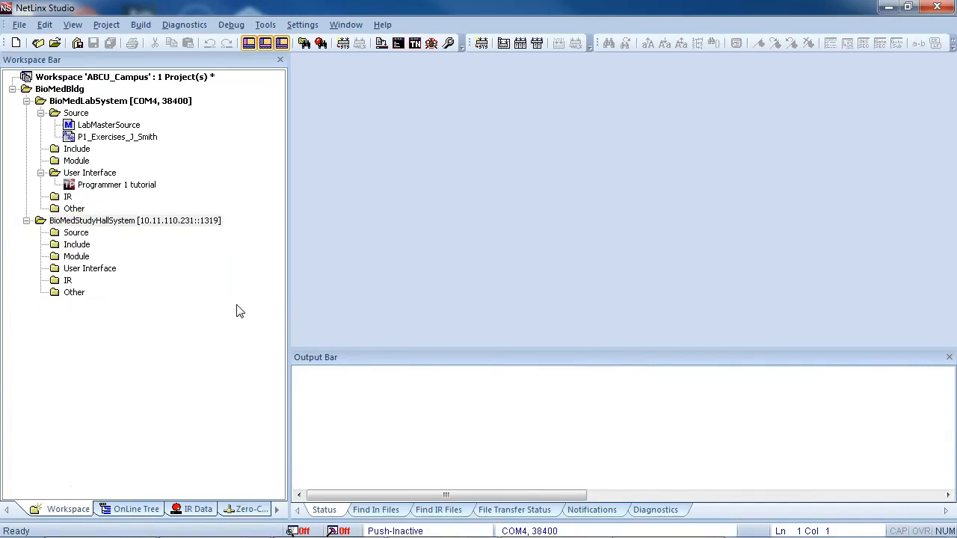
# Collapse the BioMedStudyHallSystem folder and add a new project named MainLibrary to the ABCU_Campus workspace.
pyautogui.click(25, 222)
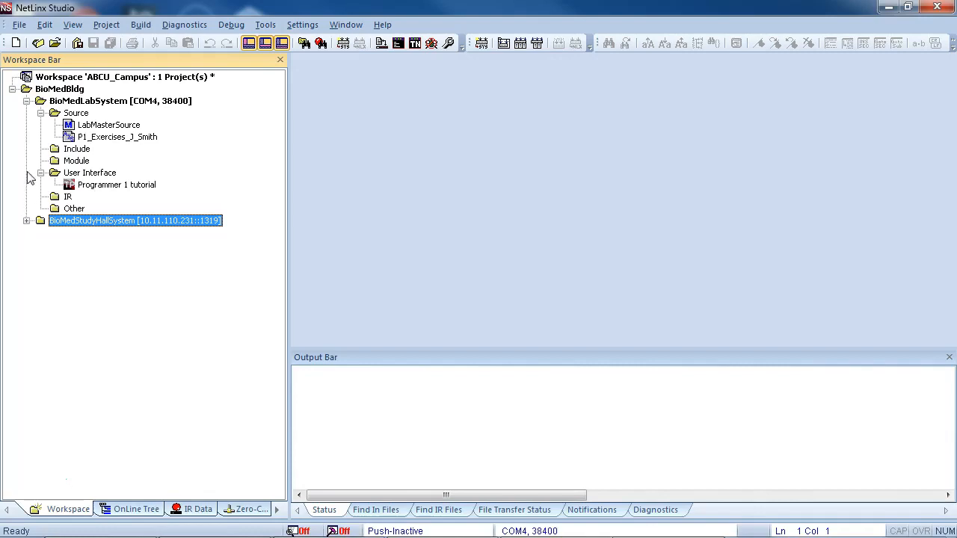
pyautogui.click(54, 78)
pyautogui.rightClick(55, 79)
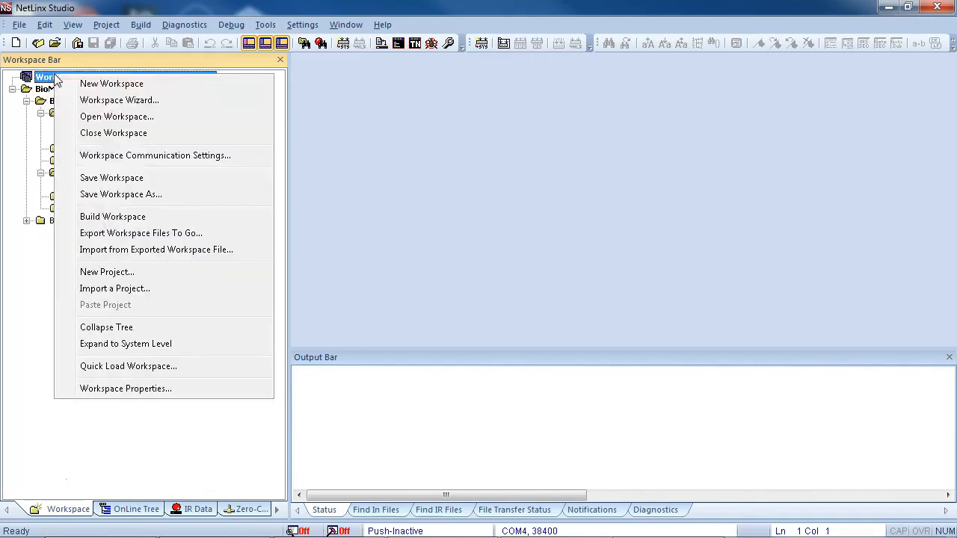
pyautogui.click(101, 272)
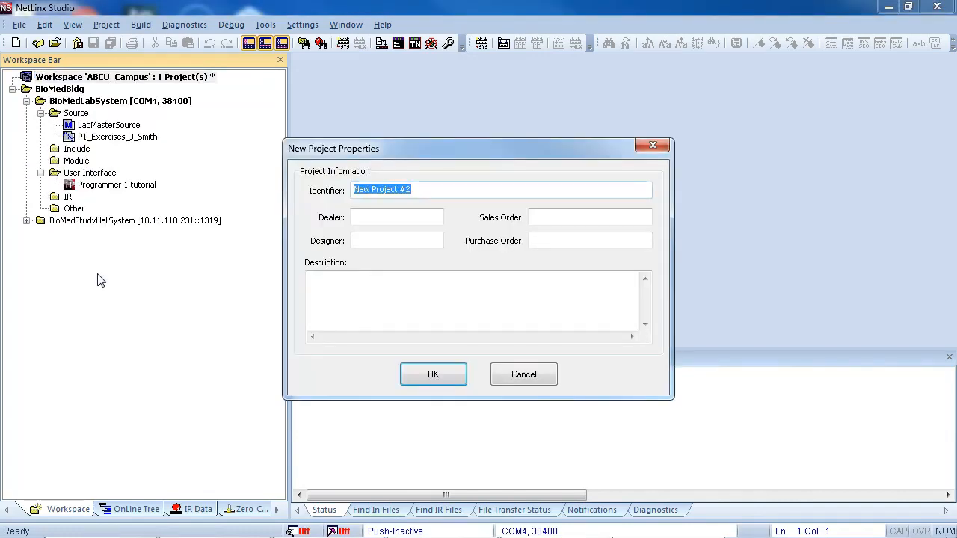
pyautogui.write('MainLibrary')
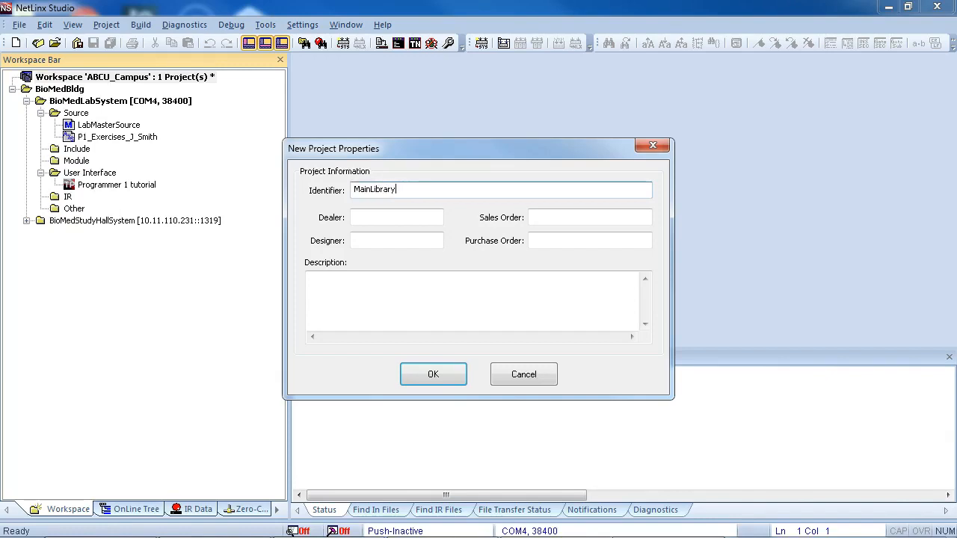
pyautogui.click(429, 378)
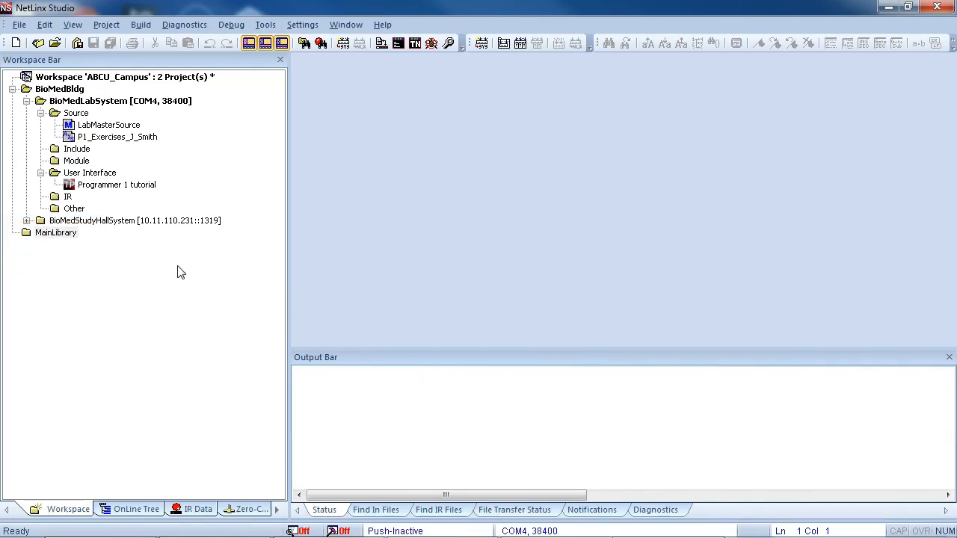
# Add a new system with the identifier LibraryAV_Distribution to the MainLibrary project.
pyautogui.click(54, 234)
pyautogui.rightClick(54, 238)
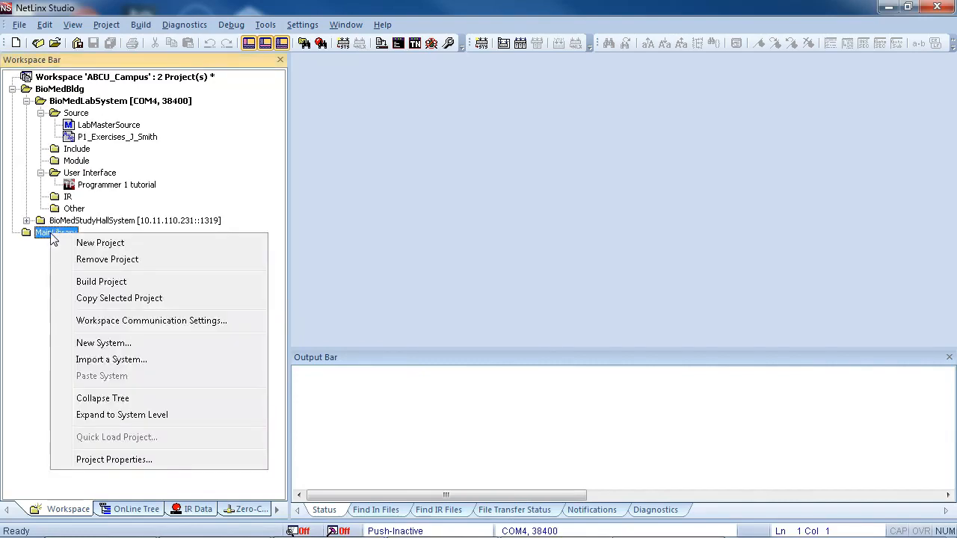
pyautogui.click(89, 344)
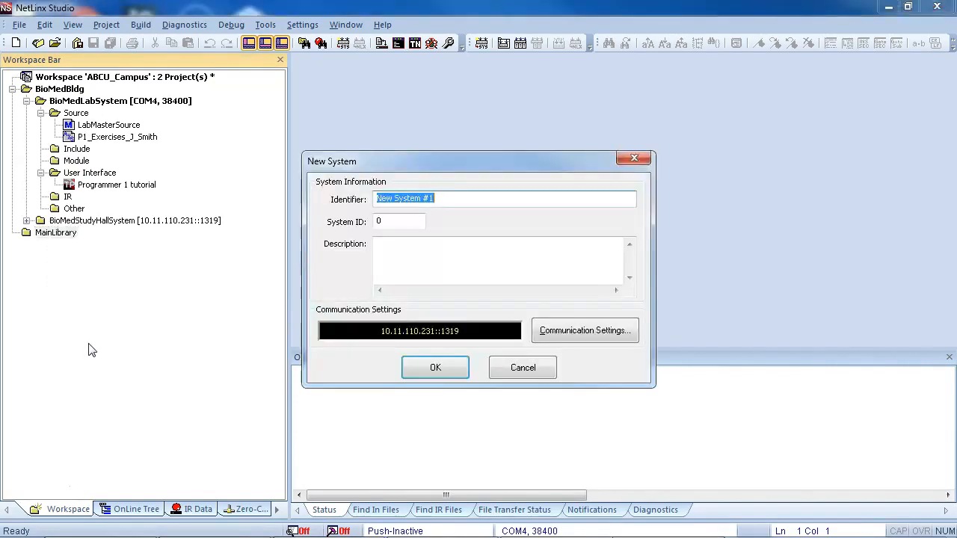
pyautogui.write('LibraryA')
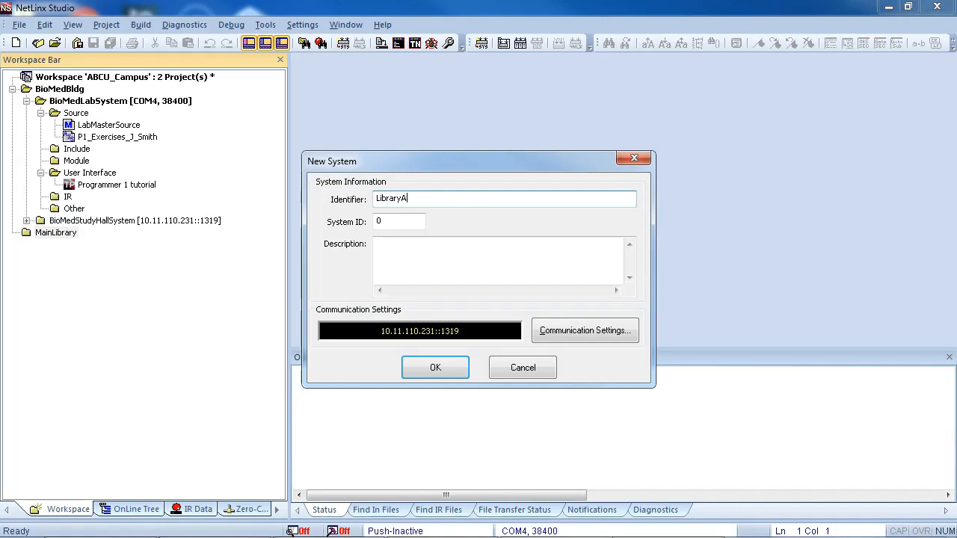
pyautogui.write('V_Distribution')
pyautogui.click(431, 367)
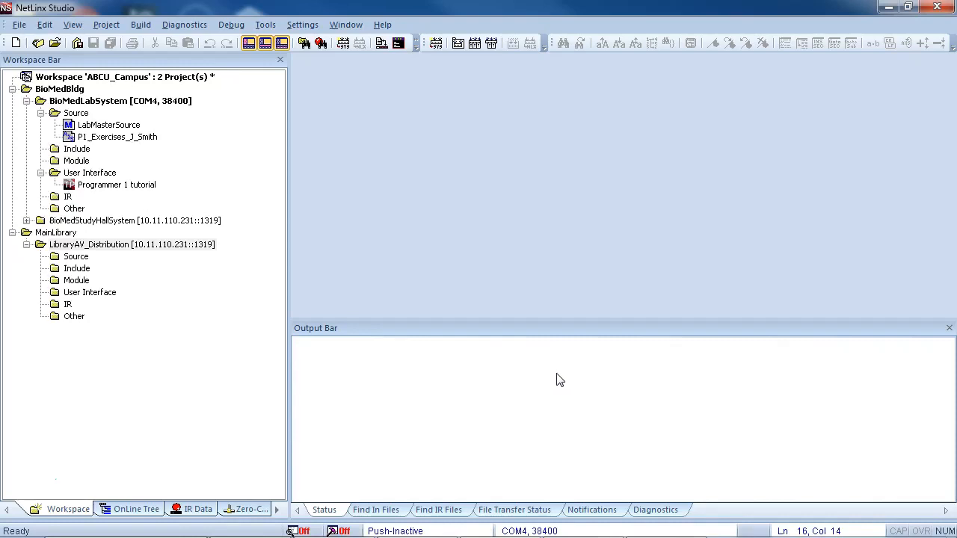
# Add a new source file LibraryAVSource to LibraryAV_Distribution from the NetLinx Standard Template, in the default folder, and close its editor window.
pyautogui.rightClick(67, 257)
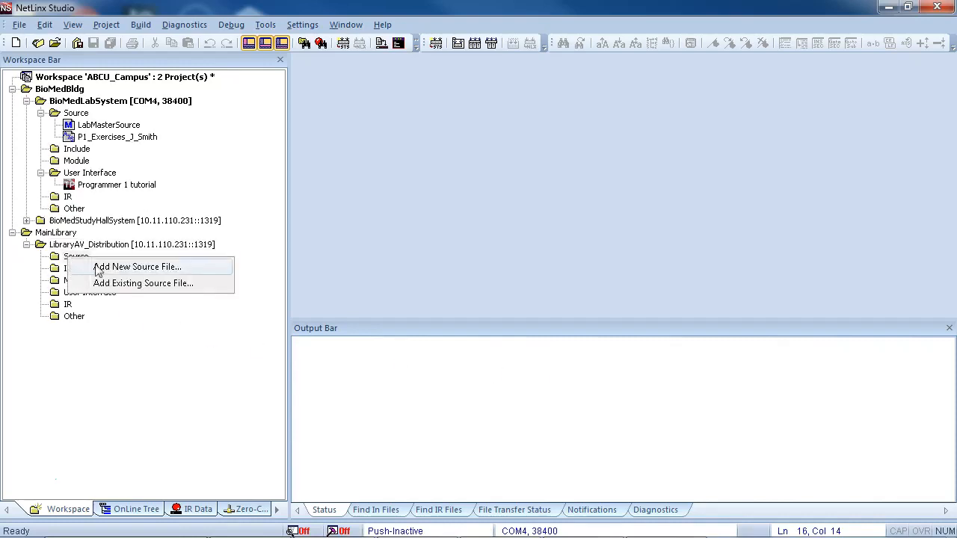
pyautogui.click(113, 272)
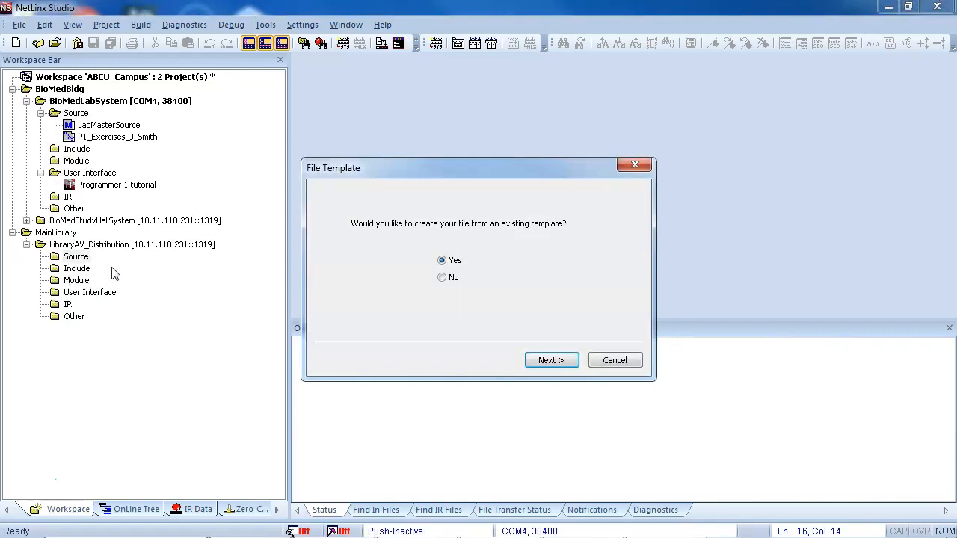
pyautogui.click(551, 361)
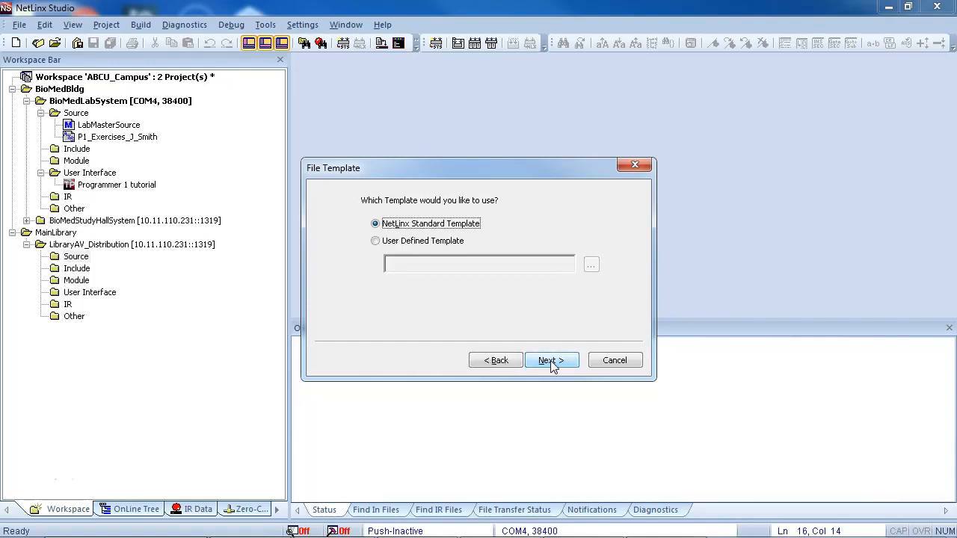
pyautogui.click(550, 361)
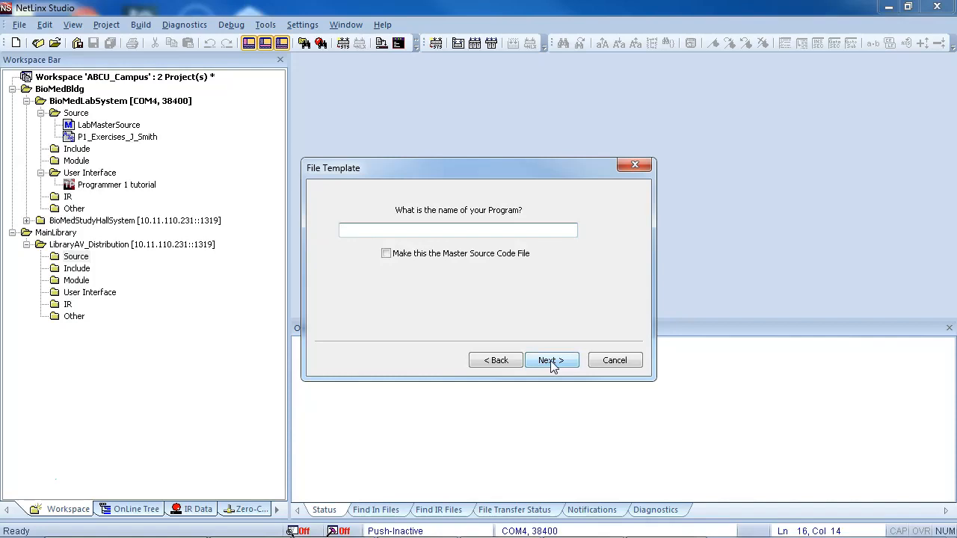
pyautogui.write('LibraryAVSource')
pyautogui.click(551, 361)
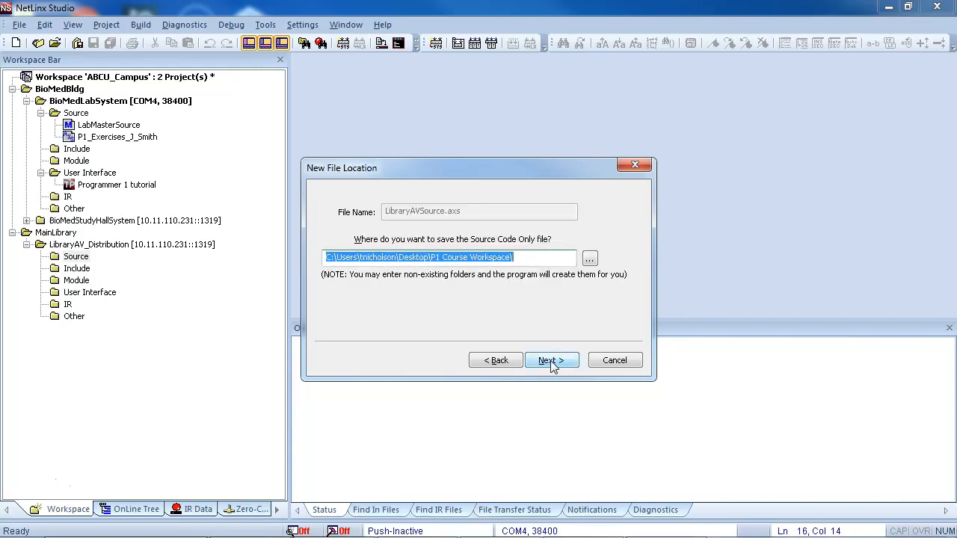
pyautogui.click(551, 360)
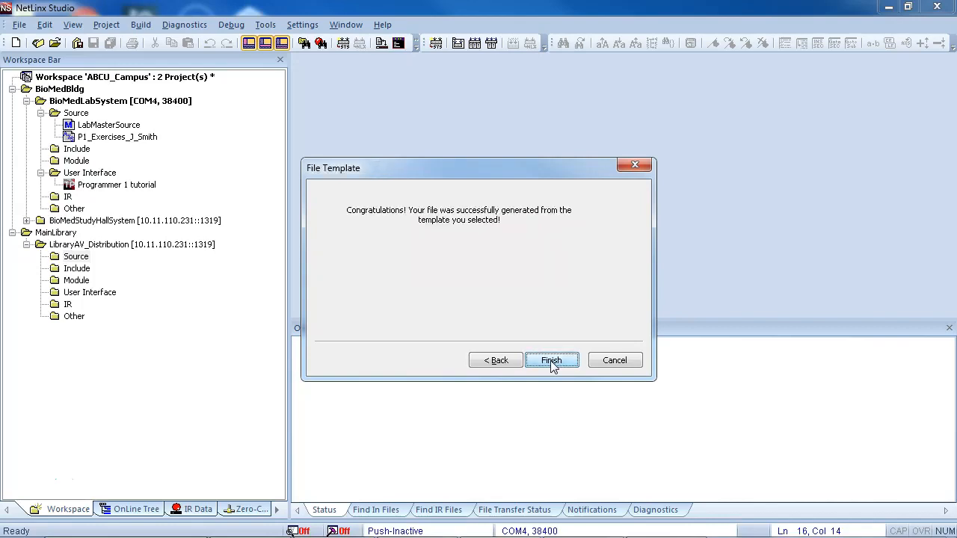
pyautogui.click(551, 361)
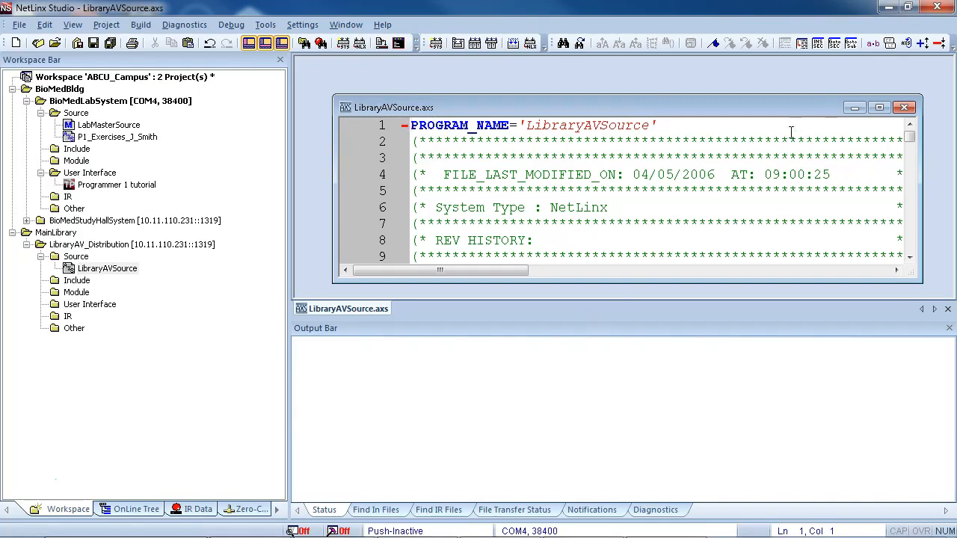
pyautogui.click(904, 109)
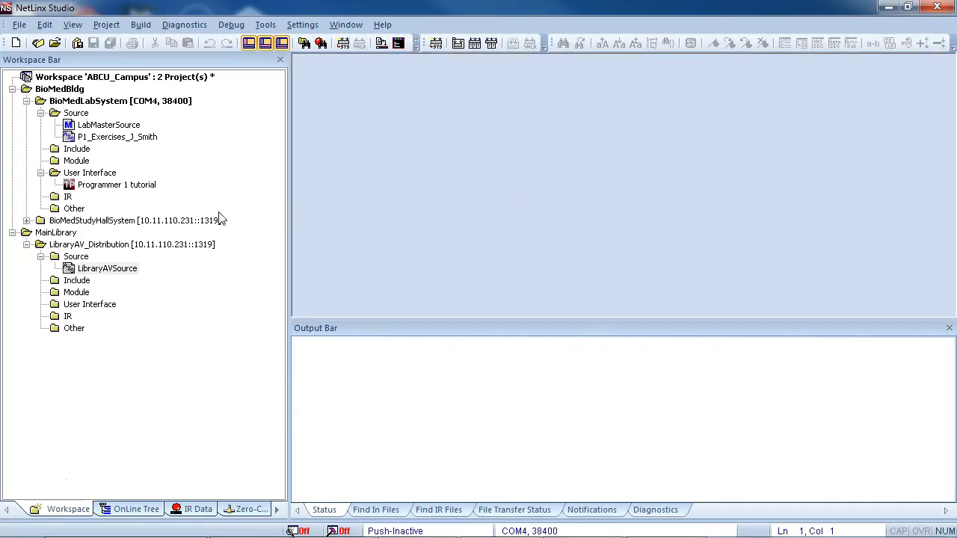
# Add a new source file StudyHallSource to BioMedStudyHallSystem from the NetLinx Standard Template, in the default folder, and close its editor window.
pyautogui.click(26, 220)
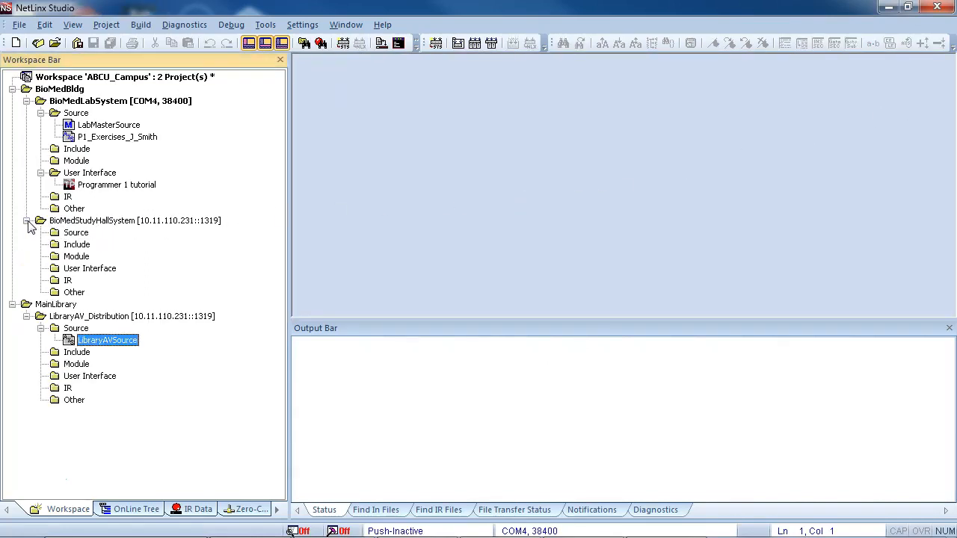
pyautogui.rightClick(75, 237)
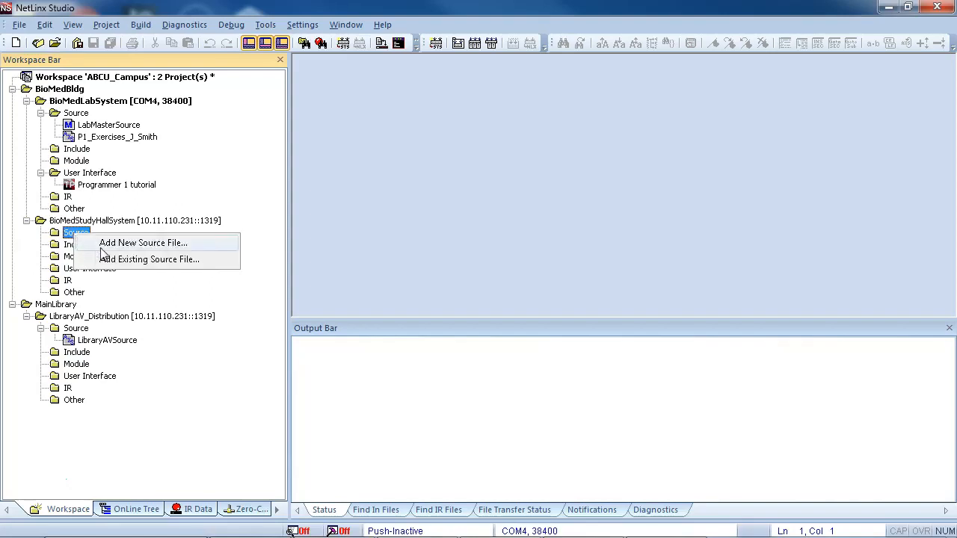
pyautogui.click(140, 244)
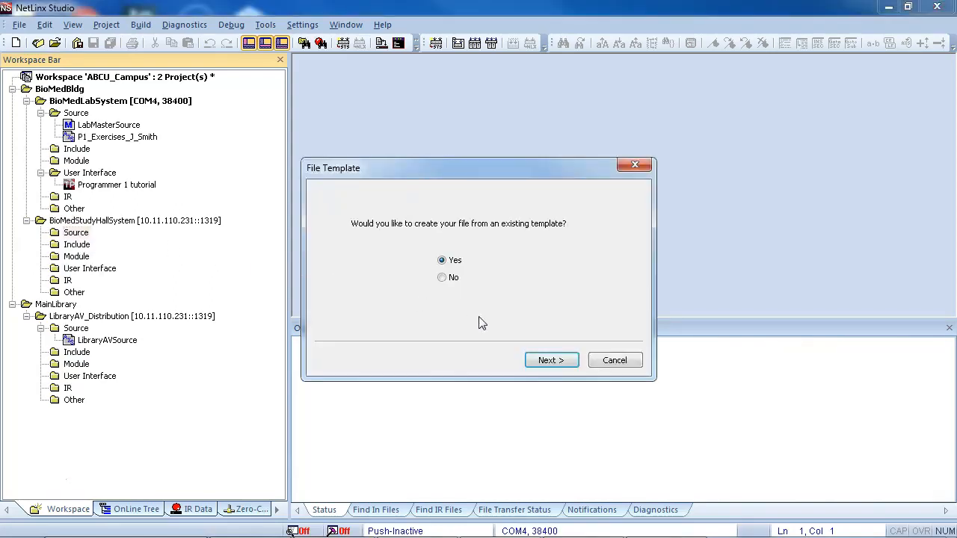
pyautogui.click(553, 361)
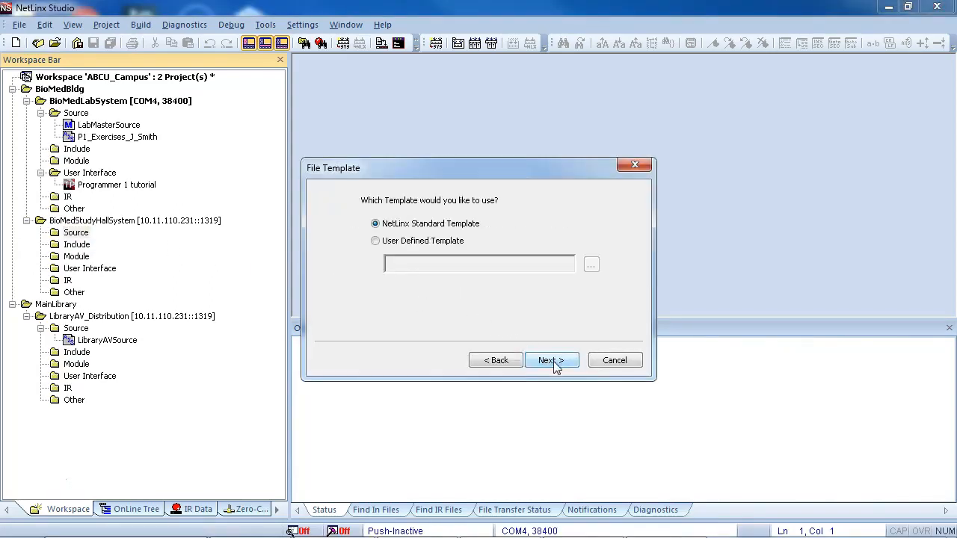
pyautogui.click(553, 361)
pyautogui.write('S')
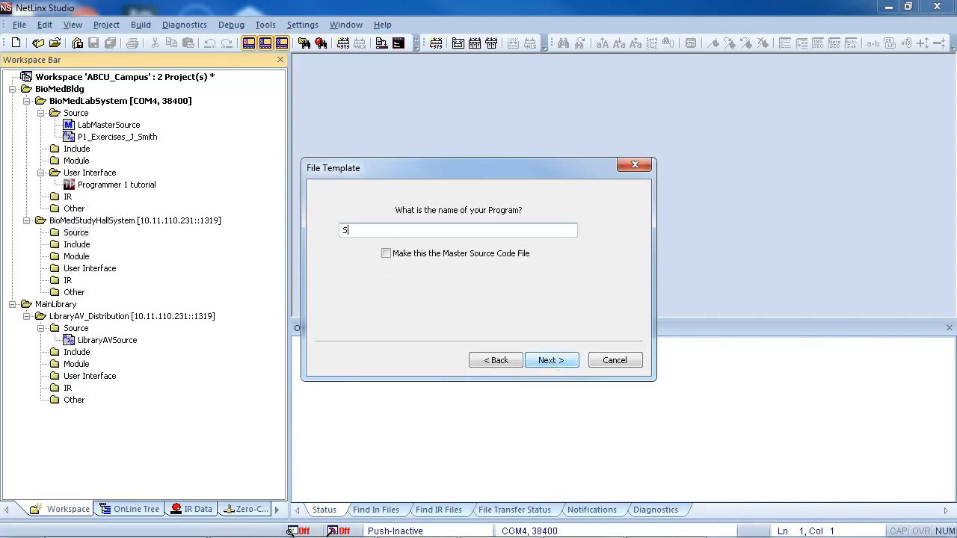
pyautogui.write('tudyHallSource')
pyautogui.click(573, 364)
pyautogui.click(573, 365)
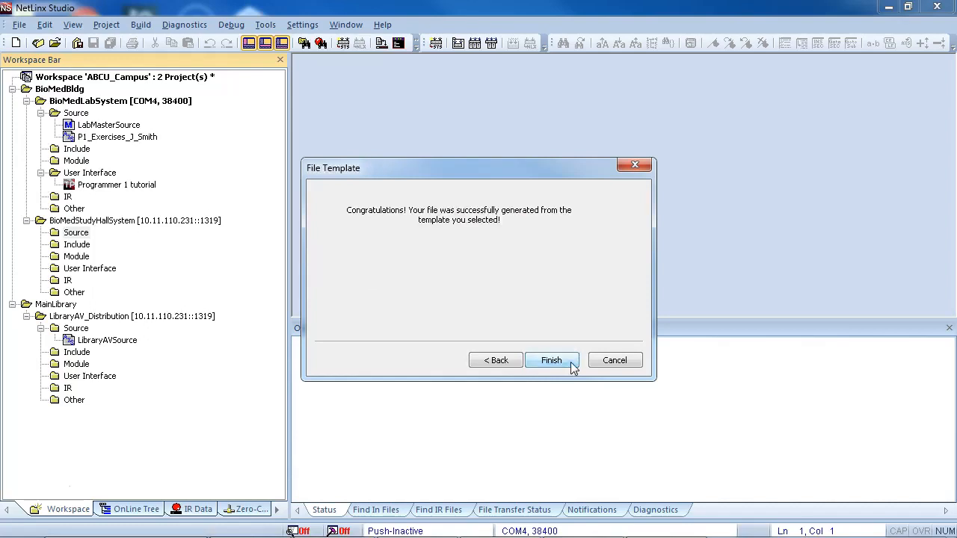
pyautogui.click(573, 365)
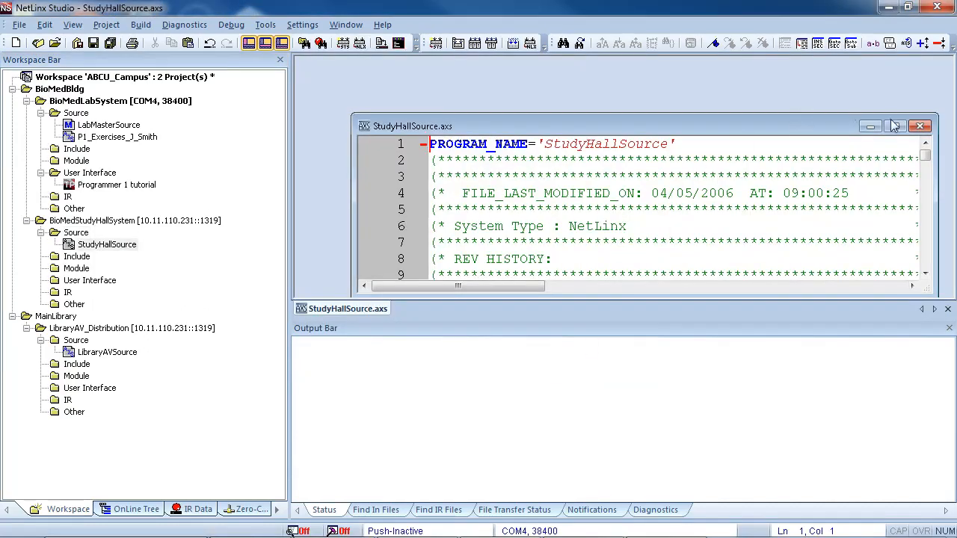
pyautogui.click(920, 126)
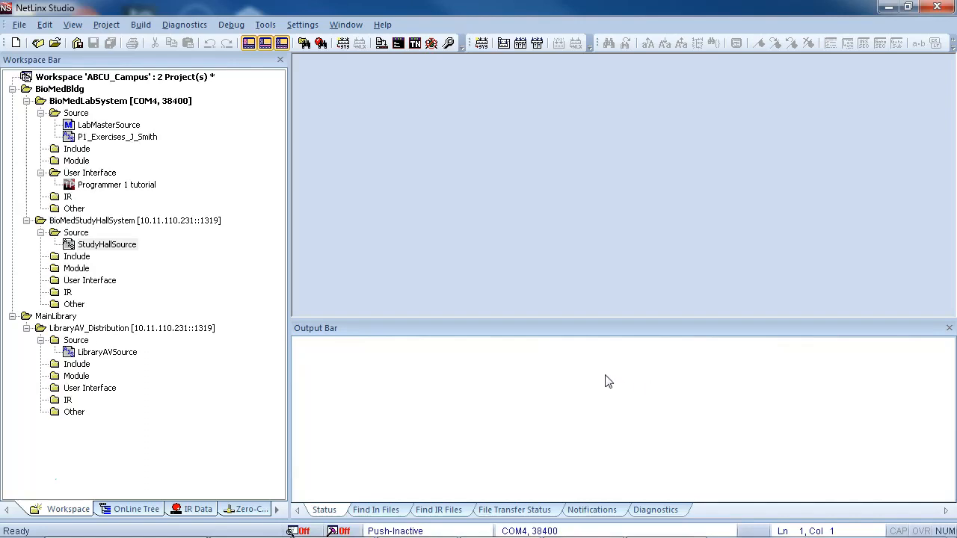
# Collapse the MainLibrary project and BioMedStudyHallSystem in the workspace tree and select BioMedLabSystem.
pyautogui.click(12, 316)
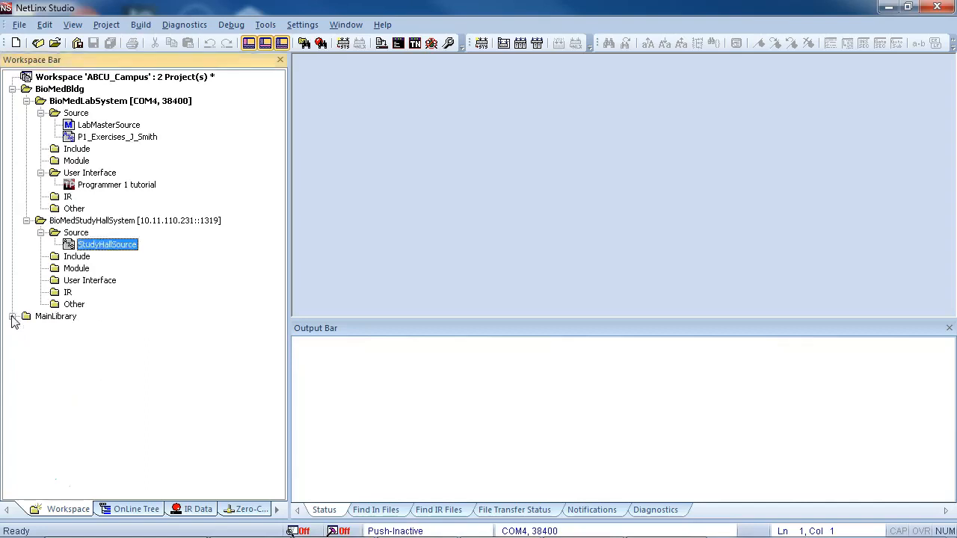
pyautogui.click(26, 220)
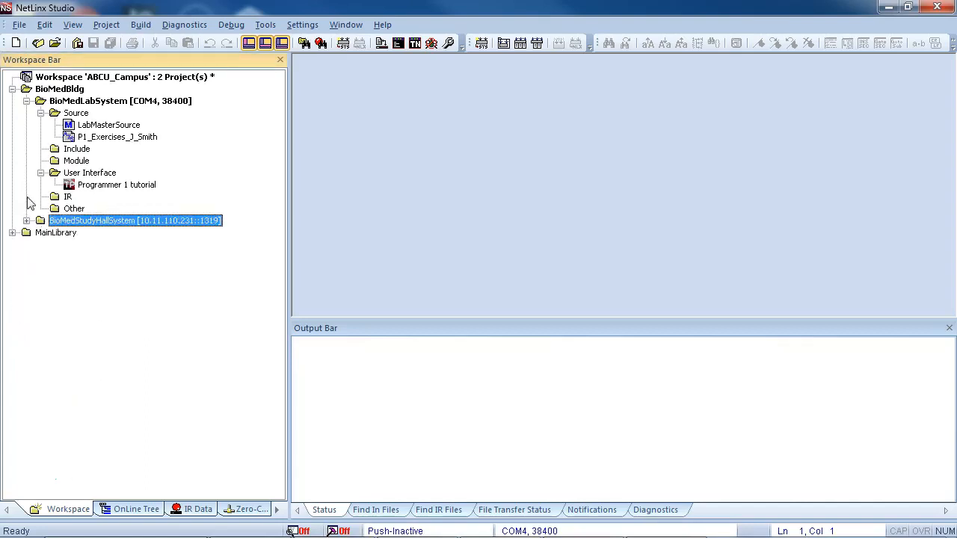
pyautogui.click(81, 103)
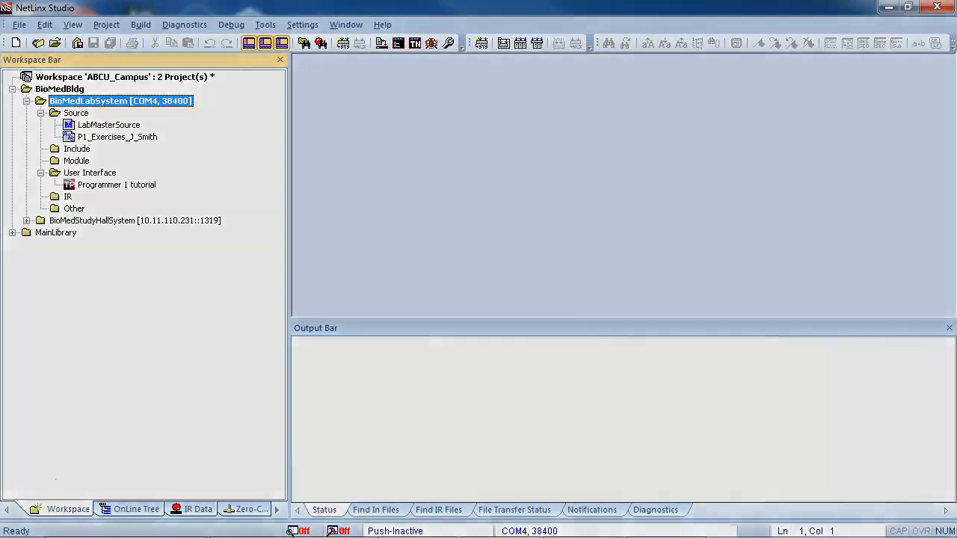